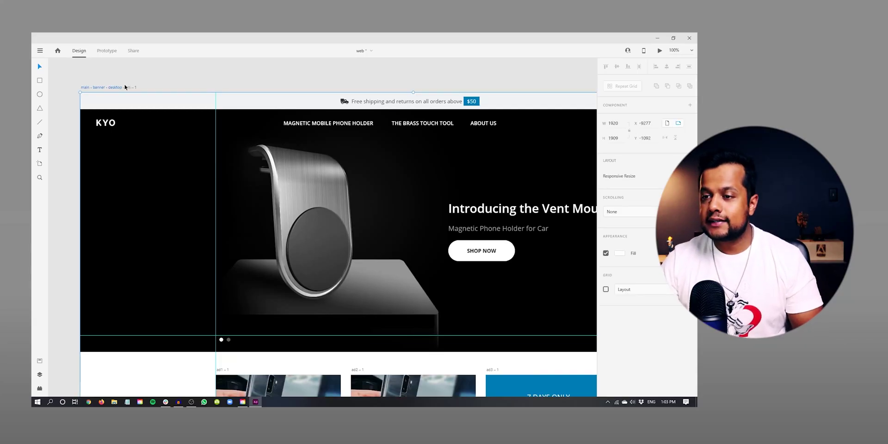
{"action": "key", "text": "ctrl+minus"}
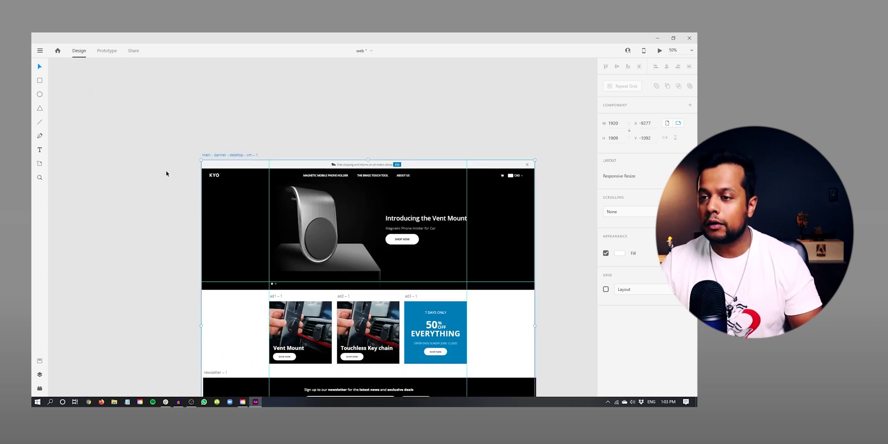
{"action": "scroll", "coordinate": [239, 244], "scroll_direction": "up", "scroll_amount": 3}
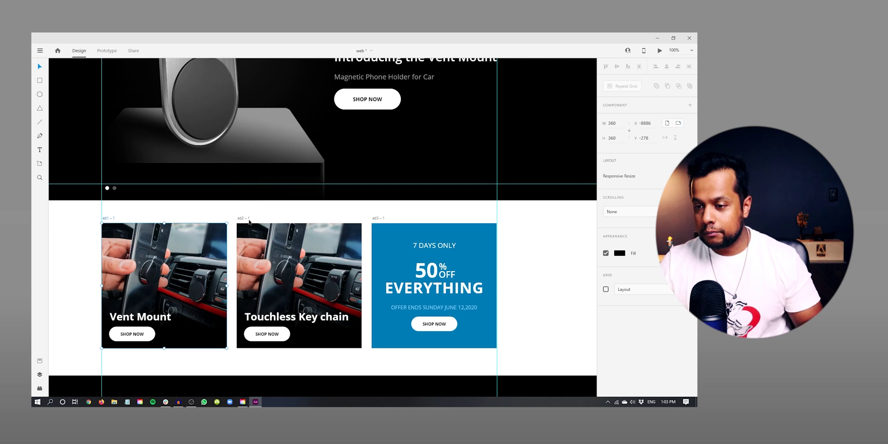
{"action": "left_click", "coordinate": [249, 221], "text": "shift"}
{"action": "left_click", "coordinate": [380, 220], "text": "shift"}
{"action": "key", "text": "ctrl+minus"}
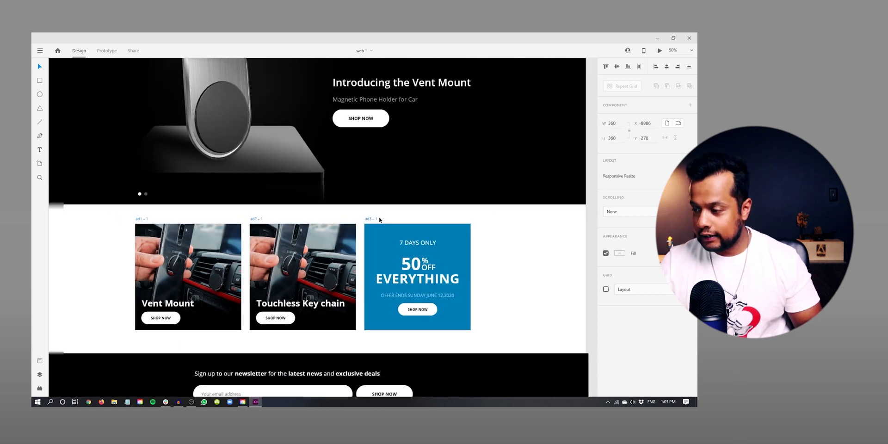
{"action": "left_click_drag", "start_coordinate": [361, 259], "coordinate": [364, 113]}
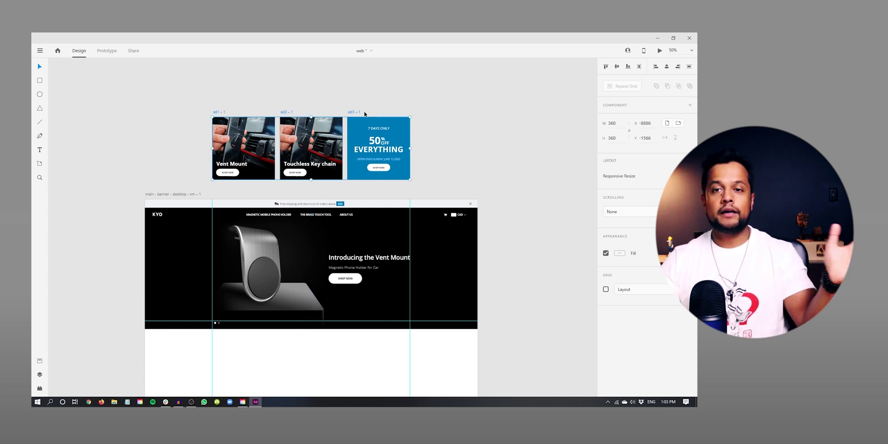
{"action": "scroll", "coordinate": [359, 288], "scroll_direction": "down", "scroll_amount": 3}
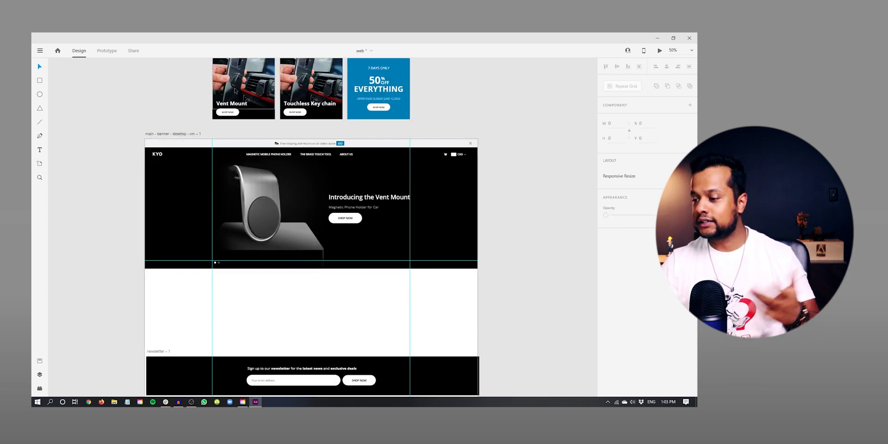
{"action": "scroll", "coordinate": [359, 287], "scroll_direction": "up", "scroll_amount": 2}
{"action": "left_click", "coordinate": [235, 146]}
{"action": "left_click_drag", "start_coordinate": [235, 147], "coordinate": [496, 292]}
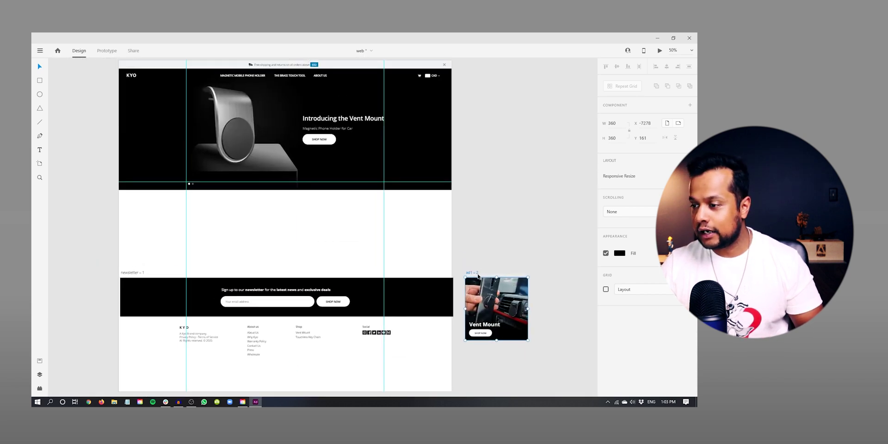
{"action": "left_click_drag", "start_coordinate": [307, 192], "coordinate": [226, 195]}
{"action": "left_click", "coordinate": [318, 232]}
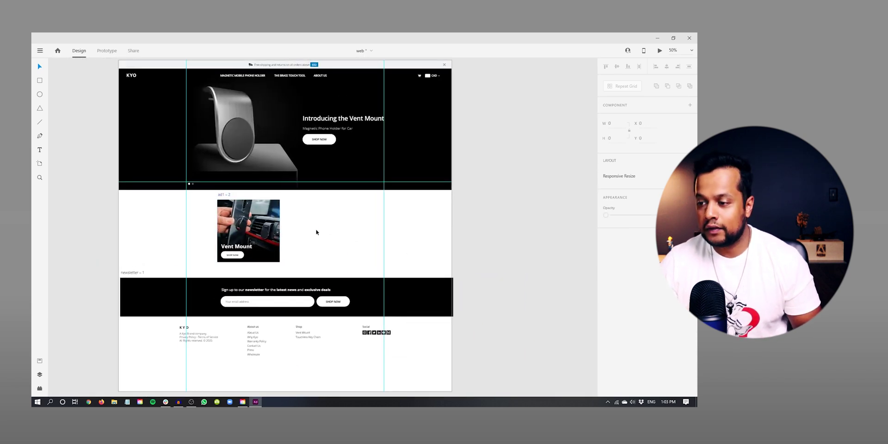
{"action": "key", "text": "ctrl+z"}
{"action": "key", "text": "ctrl+z"}
{"action": "scroll", "coordinate": [317, 232], "scroll_direction": "up", "scroll_amount": 3}
{"action": "key", "text": "ctrl+z"}
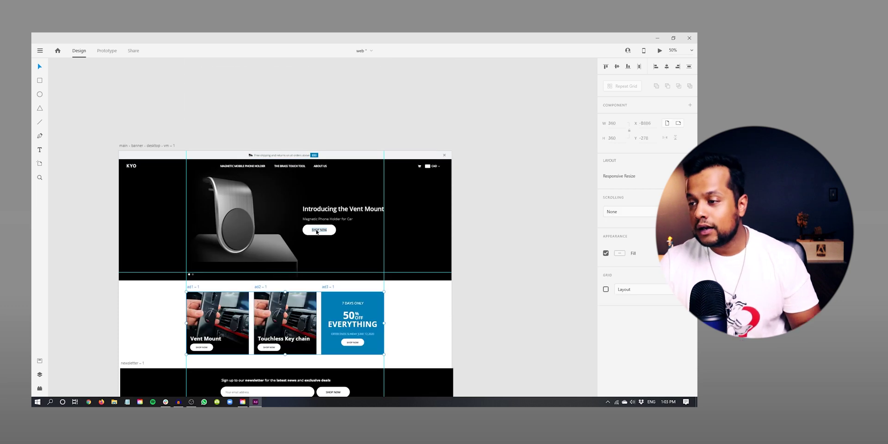
{"action": "scroll", "coordinate": [318, 232], "scroll_direction": "down", "scroll_amount": 3}
{"action": "left_click", "coordinate": [407, 276]}
{"action": "scroll", "coordinate": [421, 274], "scroll_direction": "left", "scroll_amount": 2}
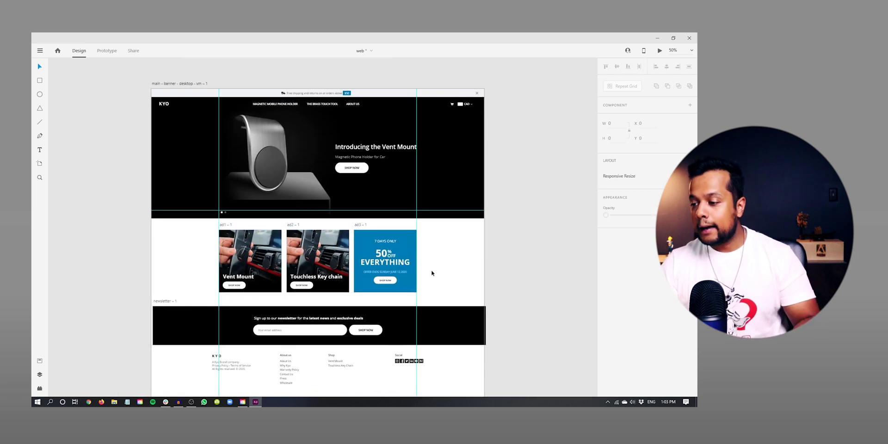
{"action": "key", "text": "ctrl+1"}
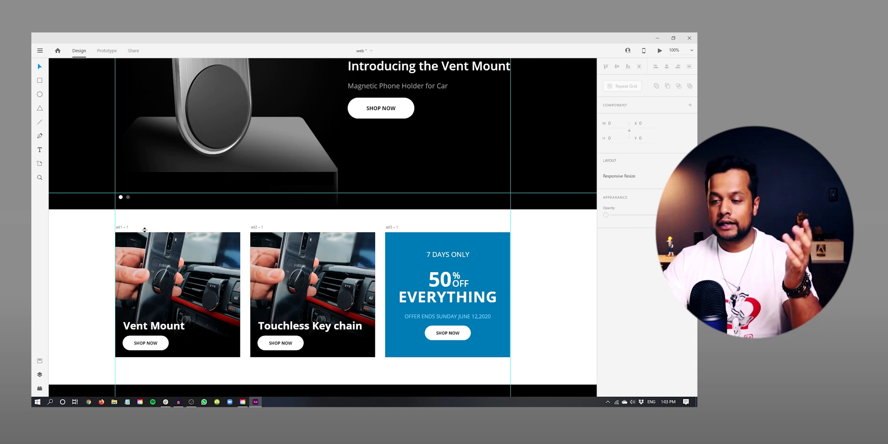
{"action": "scroll", "coordinate": [69, 267], "scroll_direction": "up", "scroll_amount": 1}
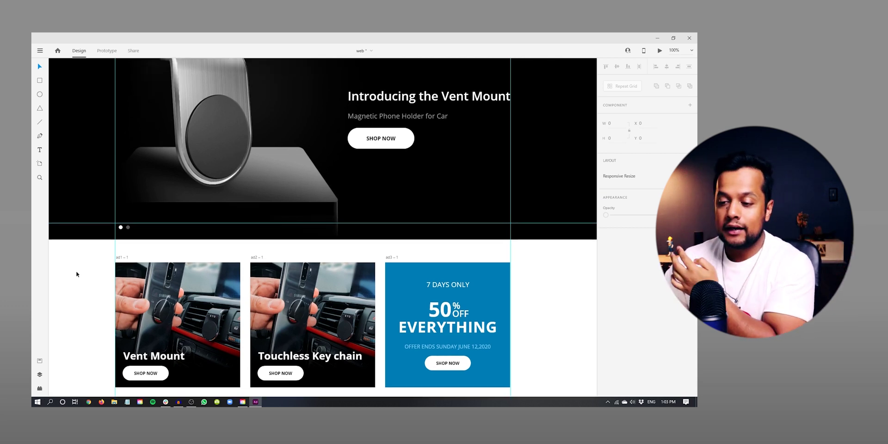
{"action": "scroll", "coordinate": [77, 273], "scroll_direction": "down", "scroll_amount": 2}
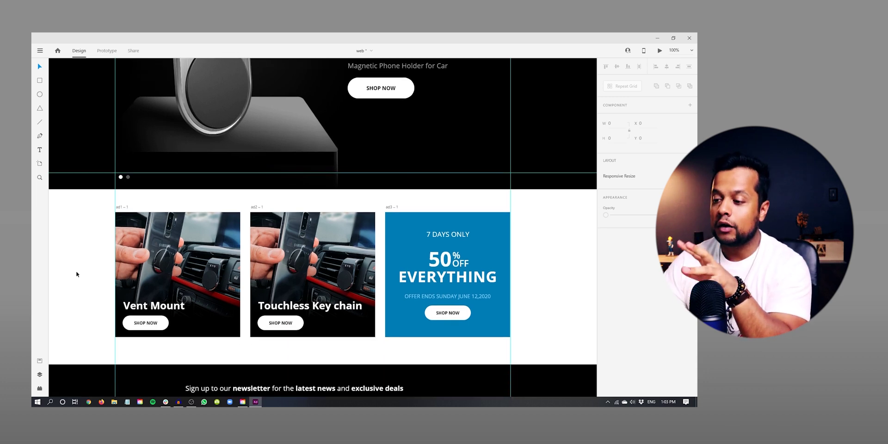
{"action": "left_click", "coordinate": [89, 307]}
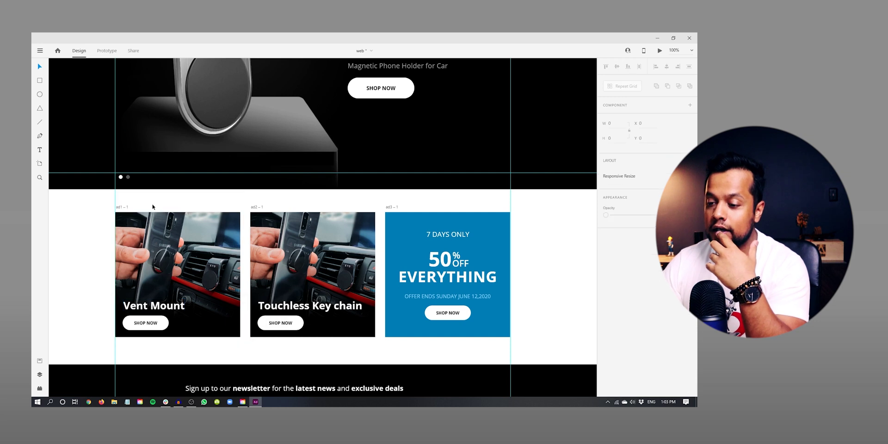
{"action": "left_click", "coordinate": [131, 235]}
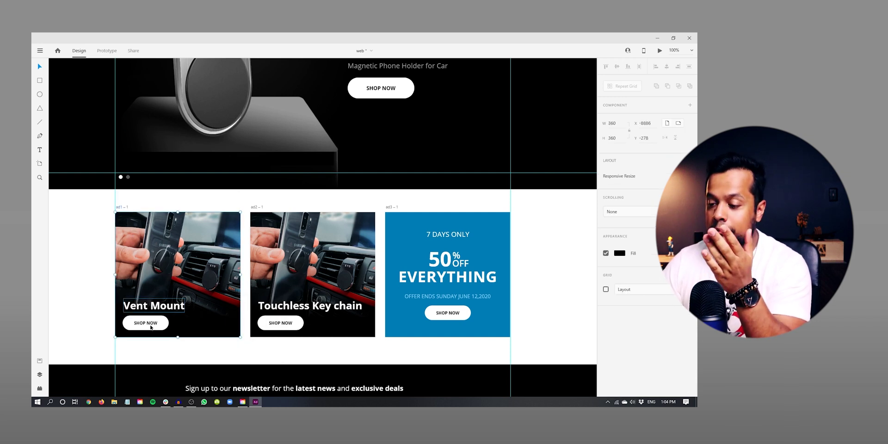
{"action": "right_click", "coordinate": [201, 277]}
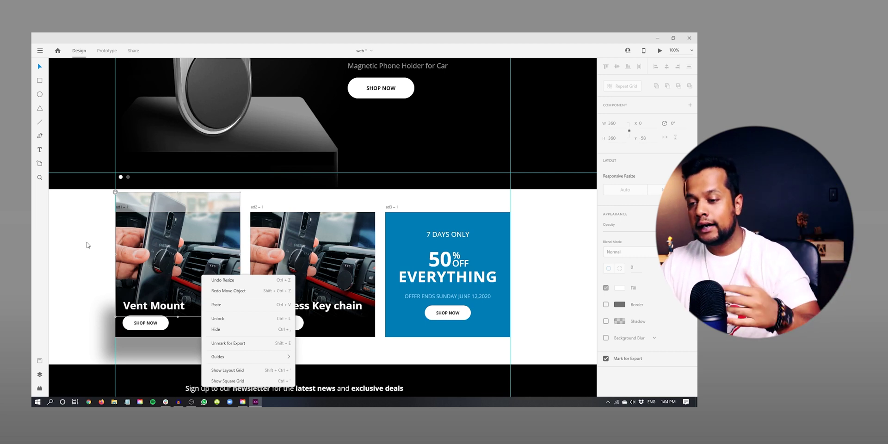
{"action": "left_click", "coordinate": [86, 243]}
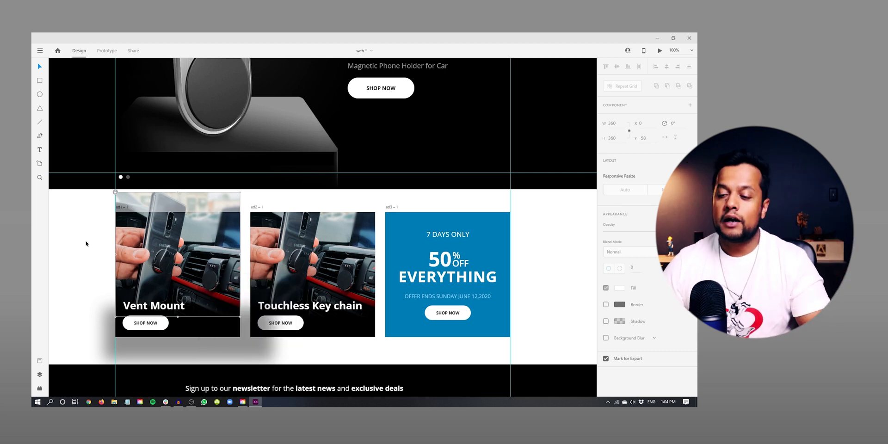
{"action": "key", "text": "ctrl+minus"}
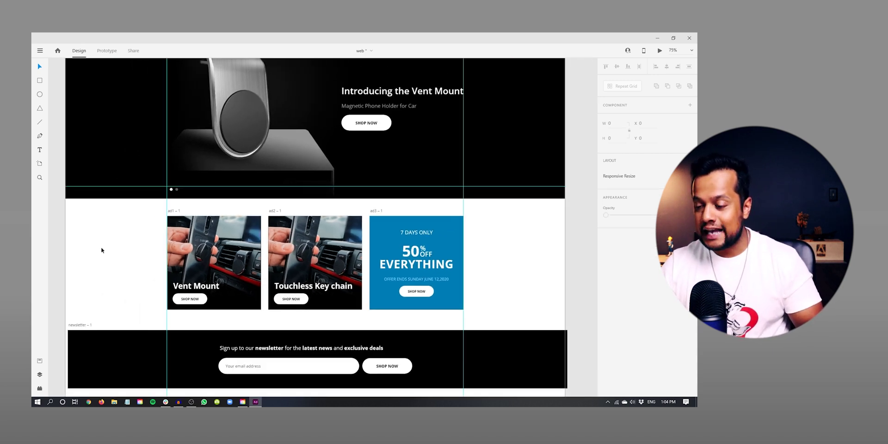
{"action": "double_click", "coordinate": [215, 299]}
{"action": "left_click", "coordinate": [111, 260]}
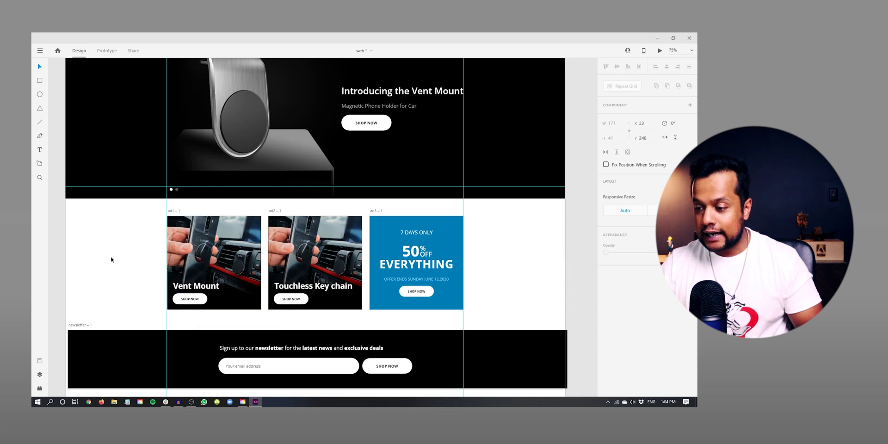
{"action": "key", "text": "ctrl+plus"}
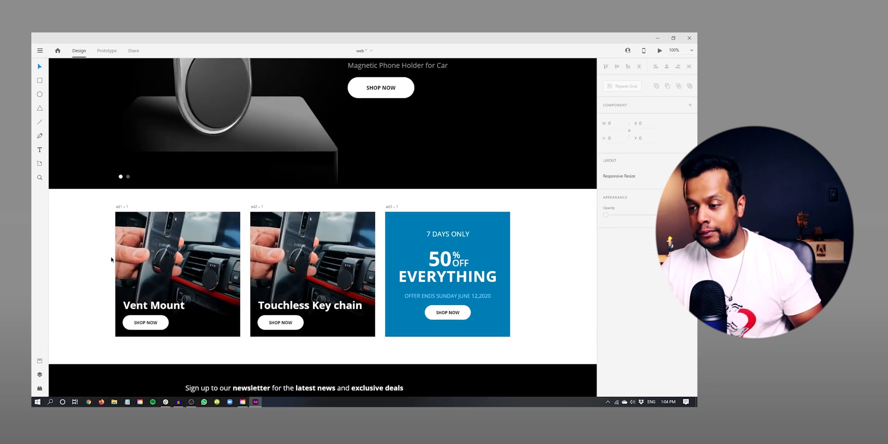
{"action": "double_click", "coordinate": [199, 324]}
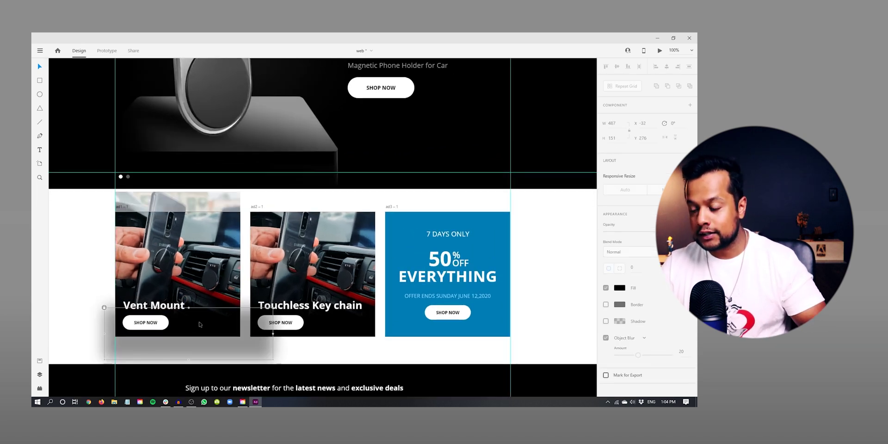
{"action": "left_click", "coordinate": [76, 257]}
{"action": "mouse_move", "coordinate": [79, 248]}
{"action": "left_mouse_down"}
{"action": "mouse_move", "coordinate": [126, 288]}
{"action": "mouse_move", "coordinate": [154, 361]}
{"action": "left_mouse_up"}
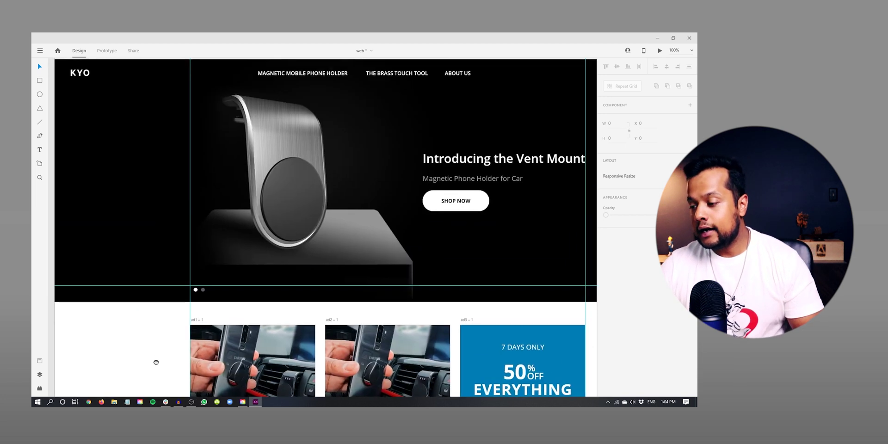
{"action": "mouse_move", "coordinate": [176, 272]}
{"action": "left_mouse_down"}
{"action": "mouse_move", "coordinate": [252, 240]}
{"action": "mouse_move", "coordinate": [328, 148]}
{"action": "mouse_move", "coordinate": [308, 212]}
{"action": "mouse_move", "coordinate": [414, 360]}
{"action": "left_mouse_up"}
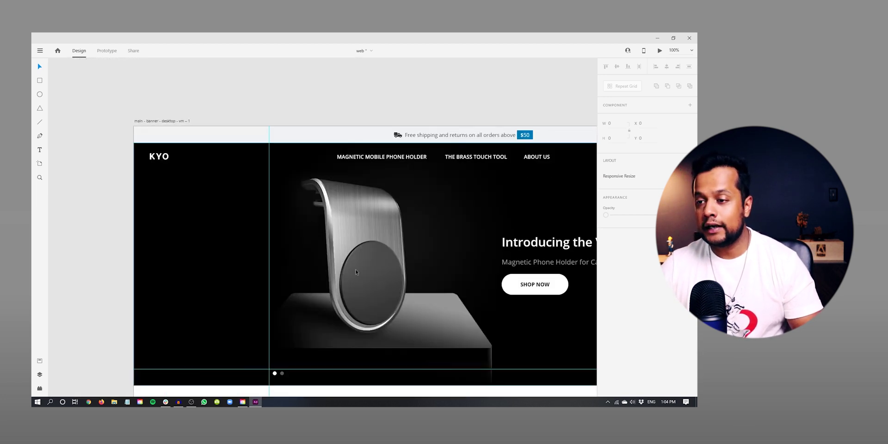
- Select the KYO landing-page banner artboard and scroll down through the page
{"action": "left_click", "coordinate": [159, 122]}
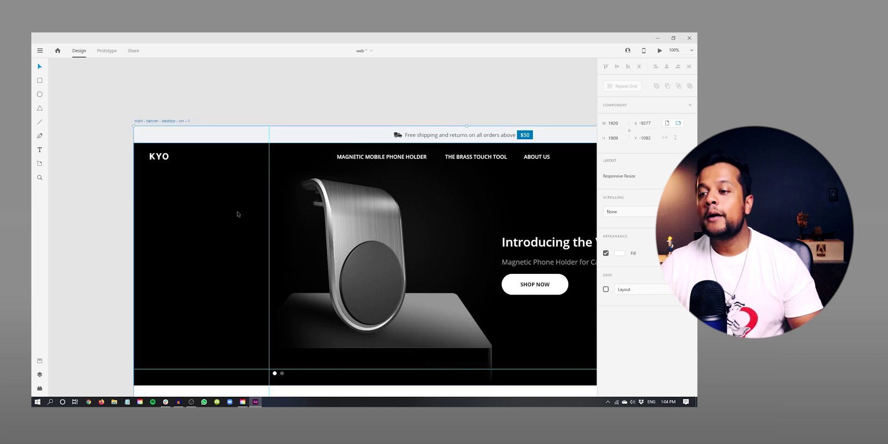
{"action": "scroll", "coordinate": [238, 214], "scroll_direction": "down", "scroll_amount": 2}
{"action": "scroll", "coordinate": [244, 199], "scroll_direction": "down", "scroll_amount": 2}
{"action": "scroll", "coordinate": [244, 198], "scroll_direction": "down", "scroll_amount": 1}
{"action": "scroll", "coordinate": [218, 266], "scroll_direction": "down", "scroll_amount": 1}
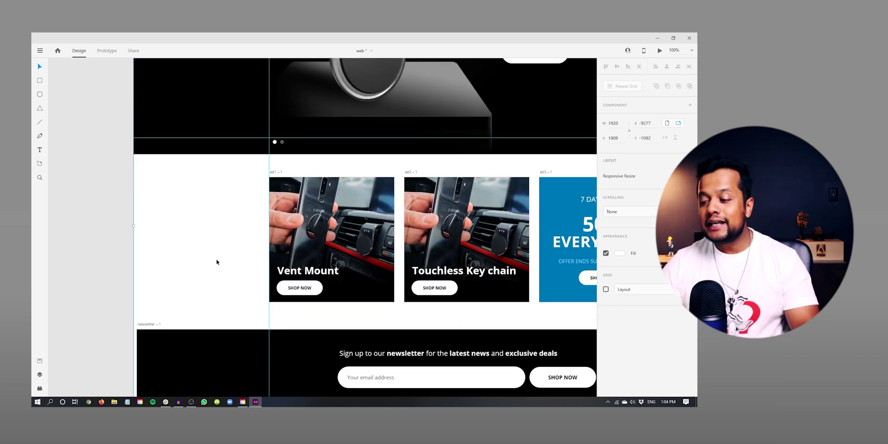
{"action": "scroll", "coordinate": [217, 262], "scroll_direction": "down", "scroll_amount": 2}
{"action": "scroll", "coordinate": [214, 246], "scroll_direction": "down", "scroll_amount": 1}
- Check the newsletter artboard, then bring up PNG export settings for the landing-page artboard
{"action": "left_click", "coordinate": [151, 225]}
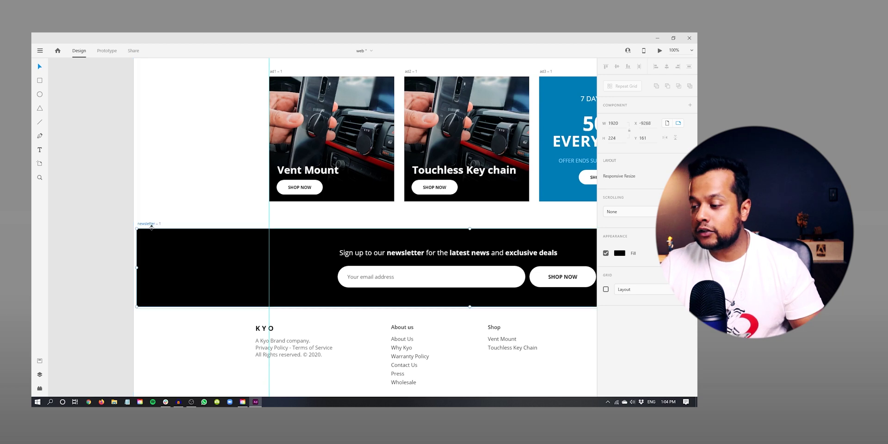
{"action": "scroll", "coordinate": [185, 213], "scroll_direction": "up", "scroll_amount": 3}
{"action": "scroll", "coordinate": [187, 215], "scroll_direction": "up", "scroll_amount": 3}
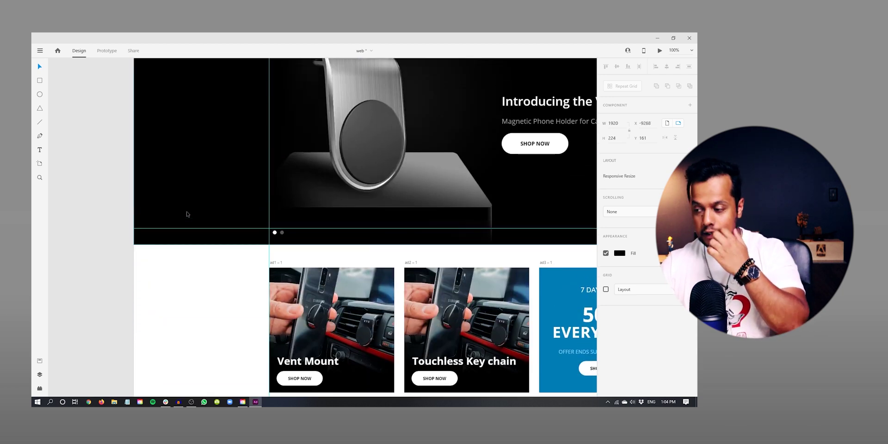
{"action": "scroll", "coordinate": [189, 217], "scroll_direction": "down", "scroll_amount": 2, "text": "ctrl"}
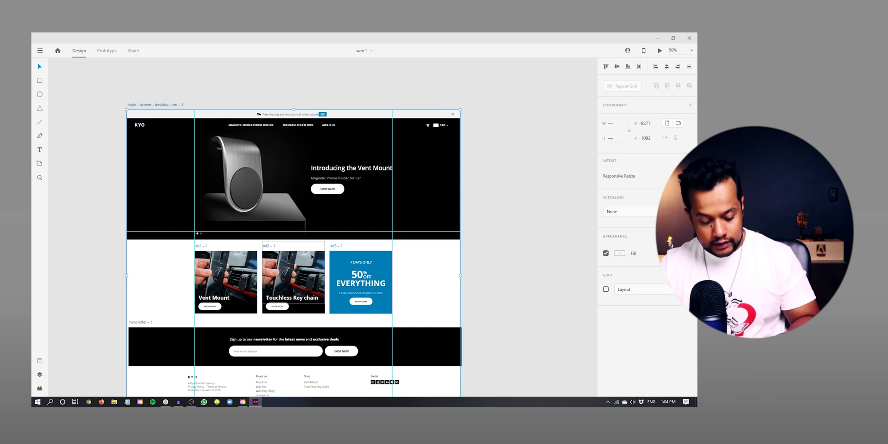
{"action": "key", "text": "ctrl+e"}
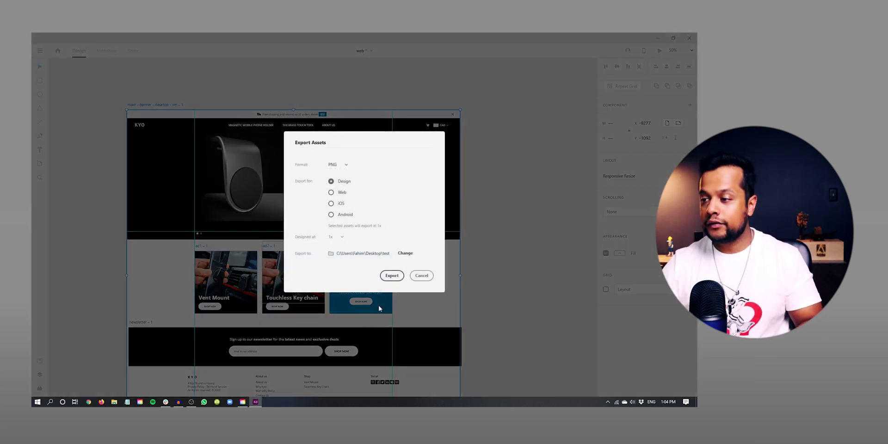
- Export the KYO banner artboard as PNG, replacing the earlier files, then switch to File Explorer
{"action": "left_click", "coordinate": [393, 274]}
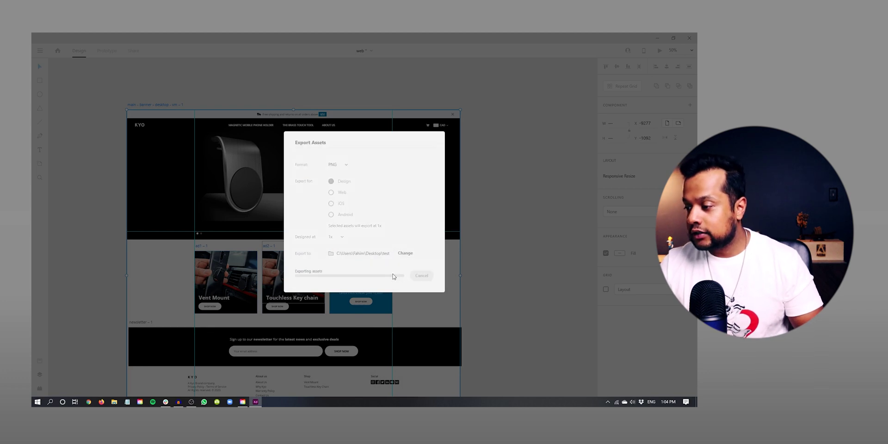
{"action": "left_click", "coordinate": [394, 234]}
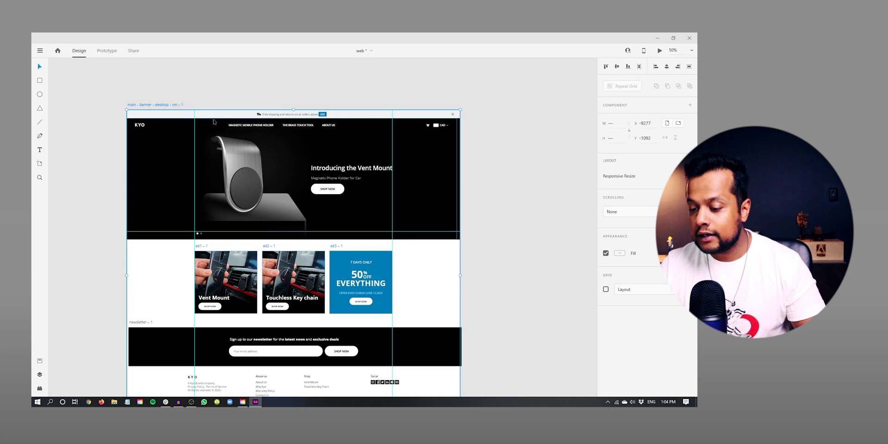
{"action": "key", "text": "super+e"}
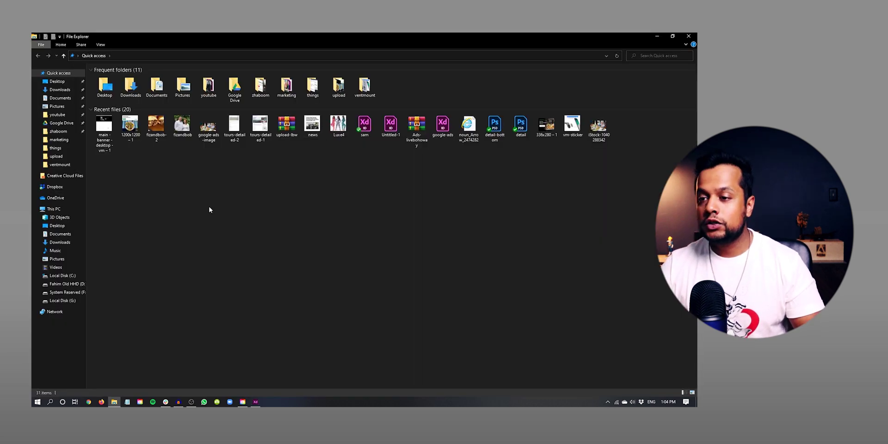
- Open the test folder on the Desktop
{"action": "double_click", "coordinate": [110, 91]}
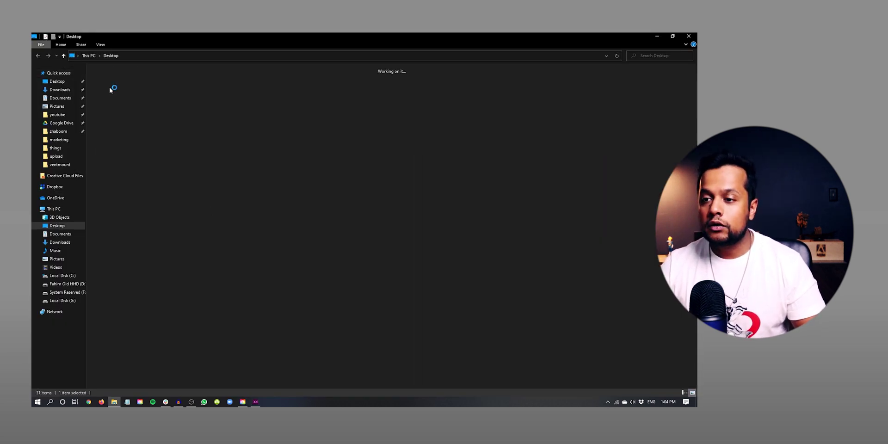
{"action": "key", "text": "t"}
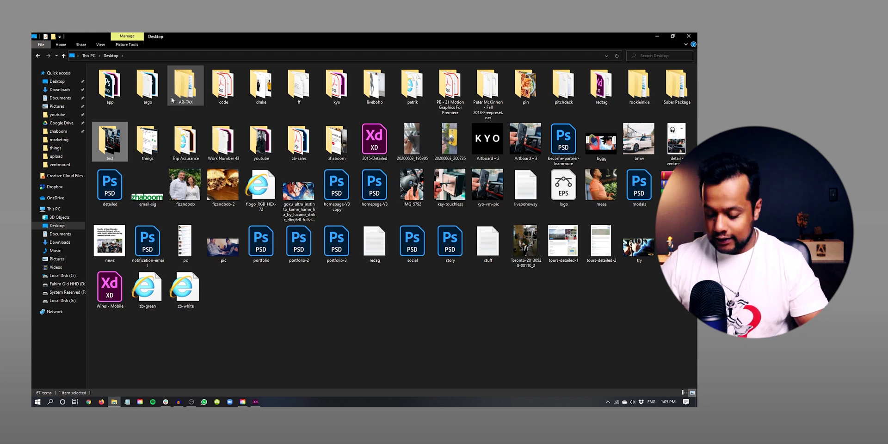
{"action": "key", "text": "Return"}
- Show the exported images as Large icons and open the main banner PNG
{"action": "right_click", "coordinate": [283, 117]}
{"action": "left_click", "coordinate": [404, 125]}
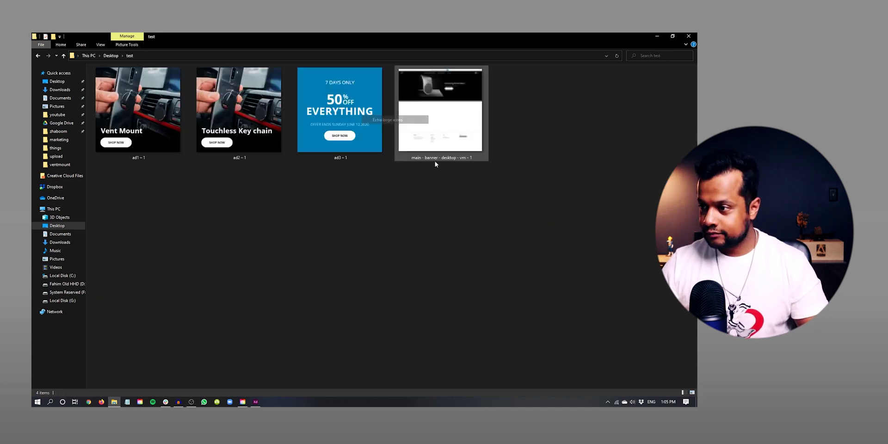
{"action": "left_click", "coordinate": [297, 130]}
{"action": "double_click", "coordinate": [423, 123]}
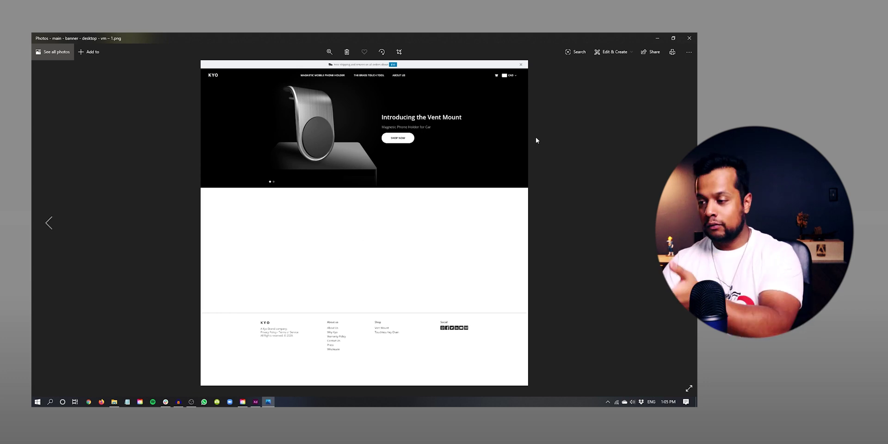
- Step through the exported banner and ad images in Photos, then close the viewer
{"action": "key", "text": "Left"}
{"action": "key", "text": "Left"}
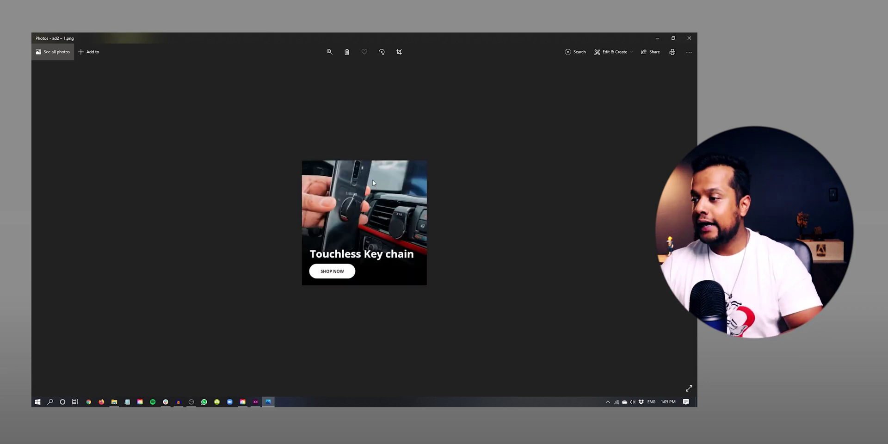
{"action": "key", "text": "Left"}
{"action": "key", "text": "Right"}
{"action": "key", "text": "Right"}
{"action": "key", "text": "Right"}
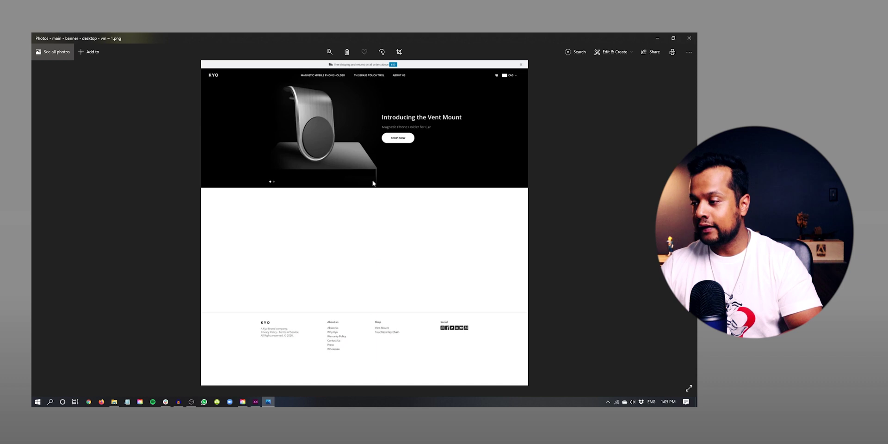
{"action": "double_click", "coordinate": [383, 35]}
{"action": "left_click", "coordinate": [443, 48]}
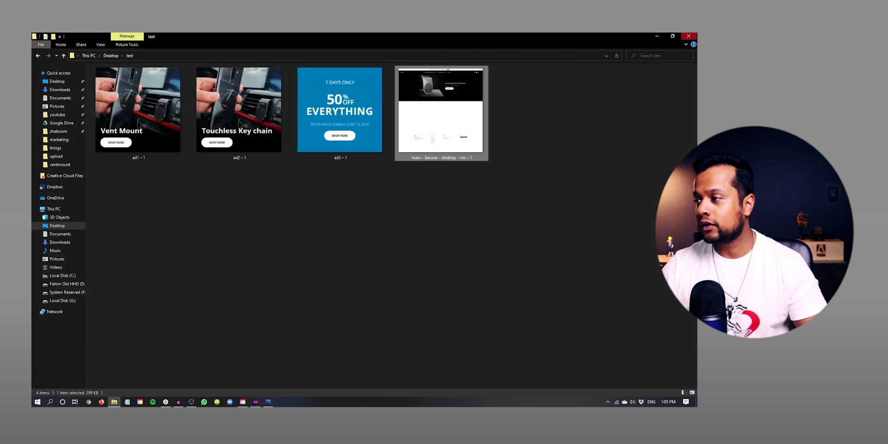
{"action": "key", "text": "alt+Tab"}
- Pan and zoom the Adobe XD canvas around the KYO artboards
{"action": "mouse_move", "coordinate": [105, 224]}
{"action": "left_mouse_down"}
{"action": "mouse_move", "coordinate": [403, 188]}
{"action": "mouse_move", "coordinate": [473, 203]}
{"action": "left_mouse_up"}
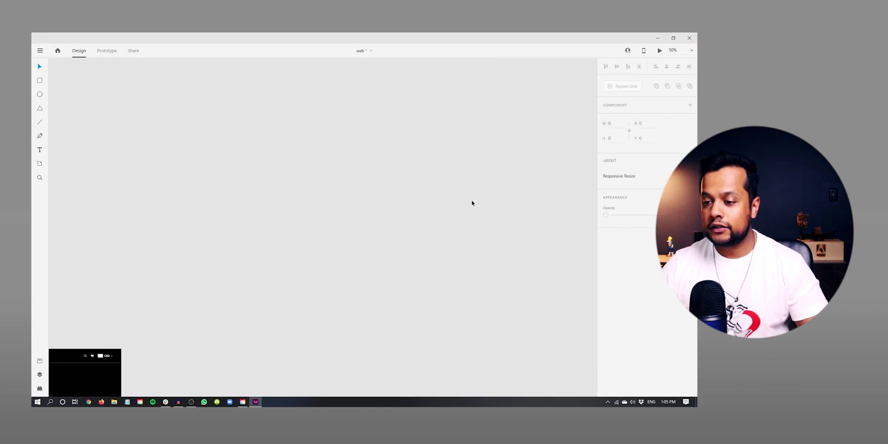
{"action": "scroll", "coordinate": [472, 202], "scroll_direction": "down", "scroll_amount": 5}
{"action": "scroll", "coordinate": [497, 152], "scroll_direction": "down", "scroll_amount": 2}
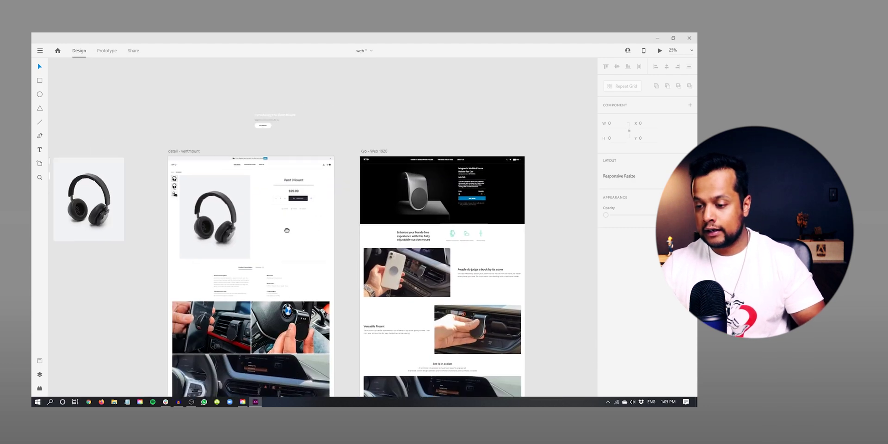
{"action": "scroll", "coordinate": [291, 215], "scroll_direction": "up", "scroll_amount": 3}
{"action": "scroll", "coordinate": [331, 217], "scroll_direction": "down", "scroll_amount": 1}
{"action": "scroll", "coordinate": [331, 217], "scroll_direction": "down", "scroll_amount": 2}
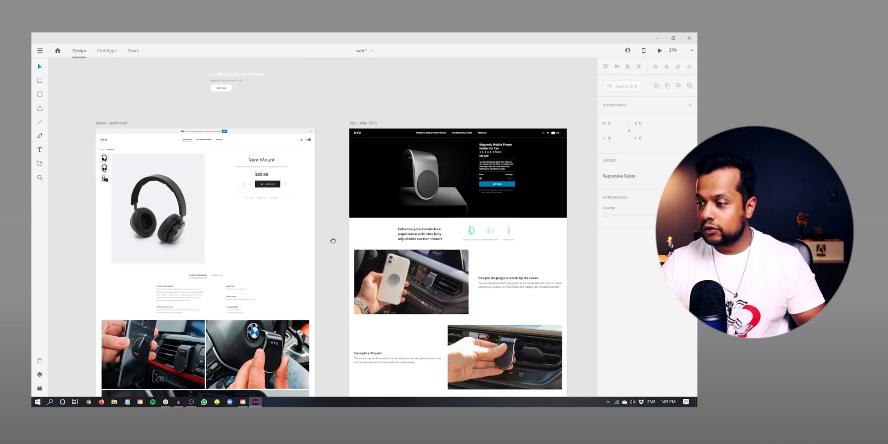
{"action": "scroll", "coordinate": [331, 217], "scroll_direction": "down", "scroll_amount": 1}
{"action": "scroll", "coordinate": [331, 217], "scroll_direction": "down", "scroll_amount": 2}
{"action": "scroll", "coordinate": [331, 217], "scroll_direction": "down", "scroll_amount": 3}
{"action": "scroll", "coordinate": [183, 112], "scroll_direction": "up", "scroll_amount": 4}
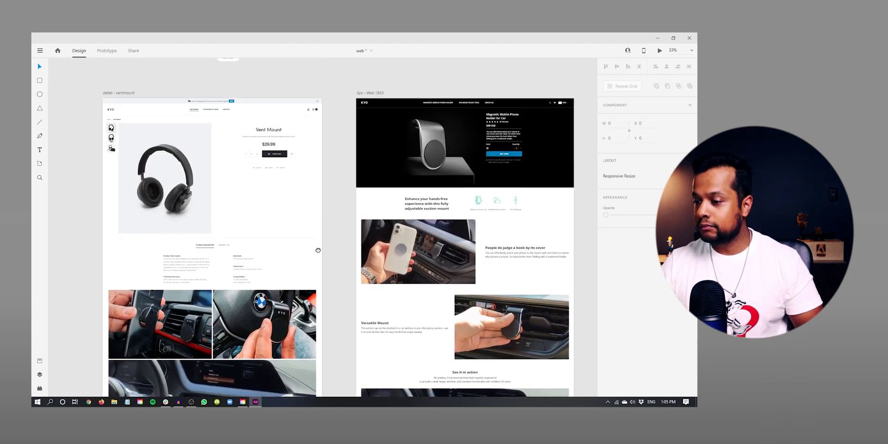
{"action": "scroll", "coordinate": [183, 112], "scroll_direction": "up", "scroll_amount": 1}
{"action": "scroll", "coordinate": [184, 113], "scroll_direction": "up", "scroll_amount": 1}
- Select the detail-ventmount artboard and bring up its export settings
{"action": "left_click", "coordinate": [224, 194]}
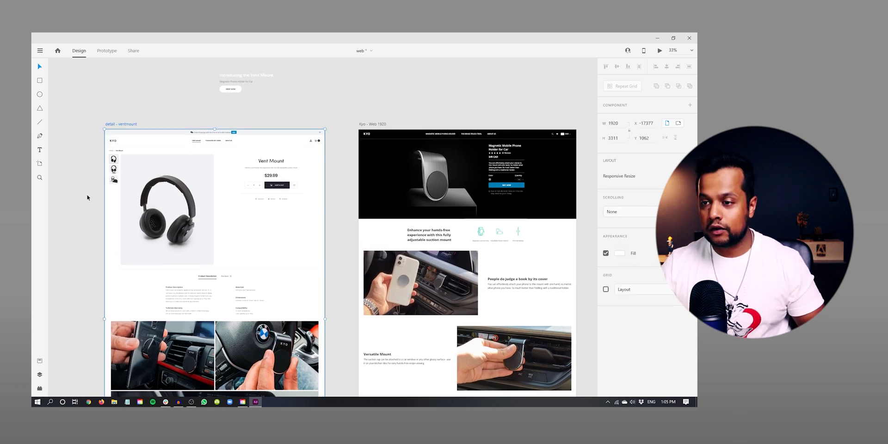
{"action": "left_click_drag", "start_coordinate": [87, 194], "coordinate": [184, 194]}
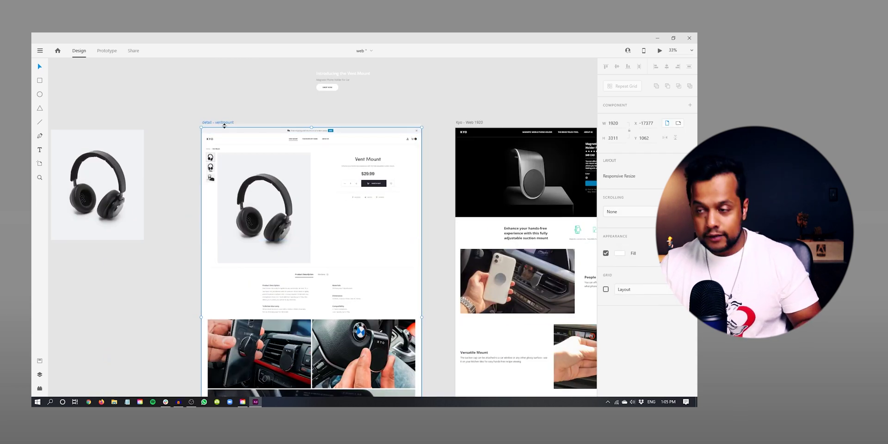
{"action": "key", "text": "ctrl+e"}
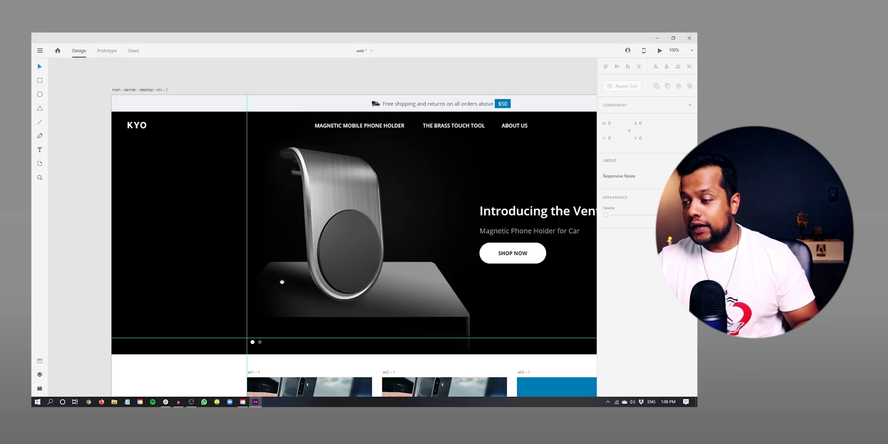
{"action": "scroll", "coordinate": [282, 281], "scroll_direction": "down", "scroll_amount": 3}
{"action": "left_click_drag", "start_coordinate": [281, 282], "coordinate": [249, 316]}
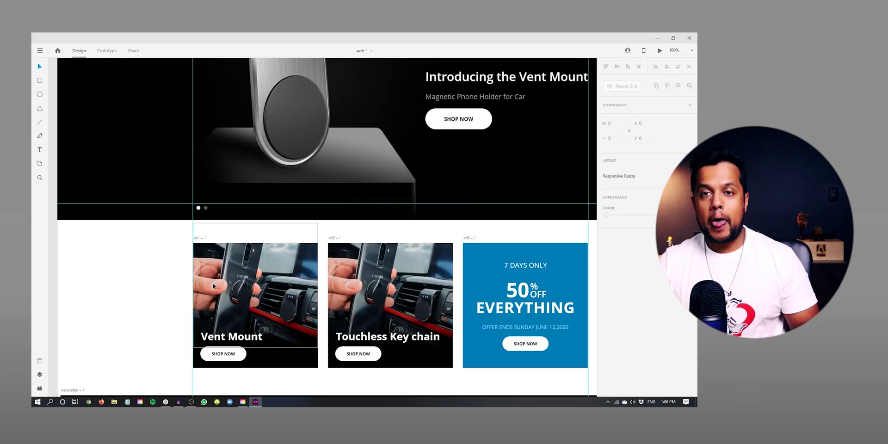
{"action": "scroll", "coordinate": [256, 248], "scroll_direction": "up", "scroll_amount": 3}
{"action": "scroll", "coordinate": [256, 249], "scroll_direction": "left", "scroll_amount": 2}
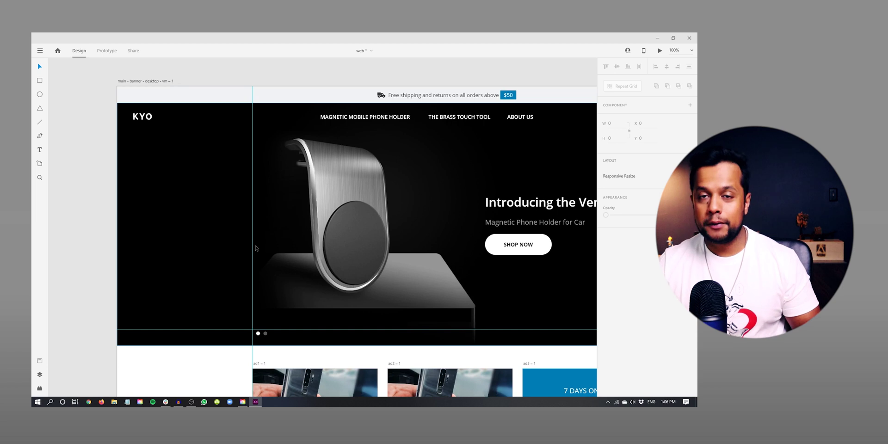